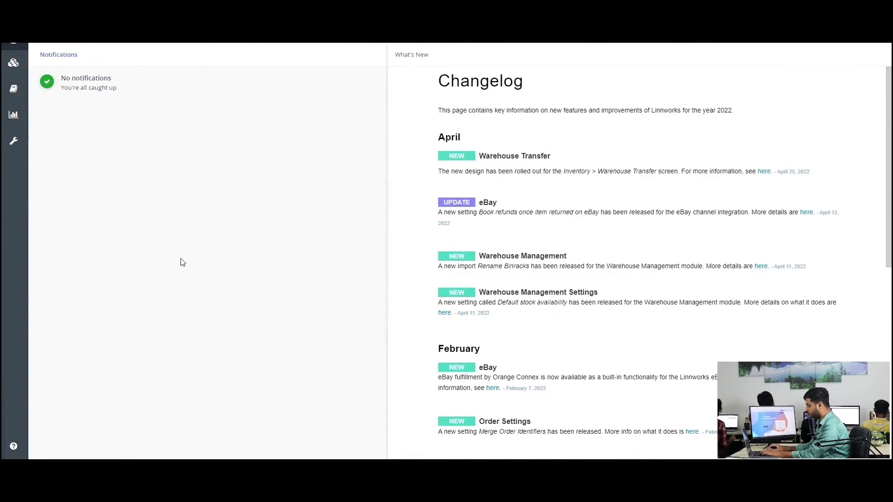
- Add a new Amazon configurator named '30 BBQ APRONS - UK 2018' from Settings
click(14, 141)
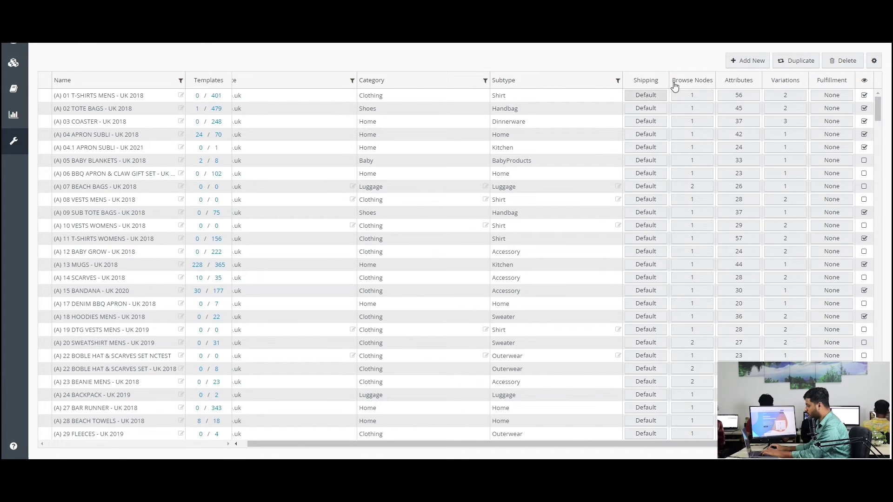
click(743, 64)
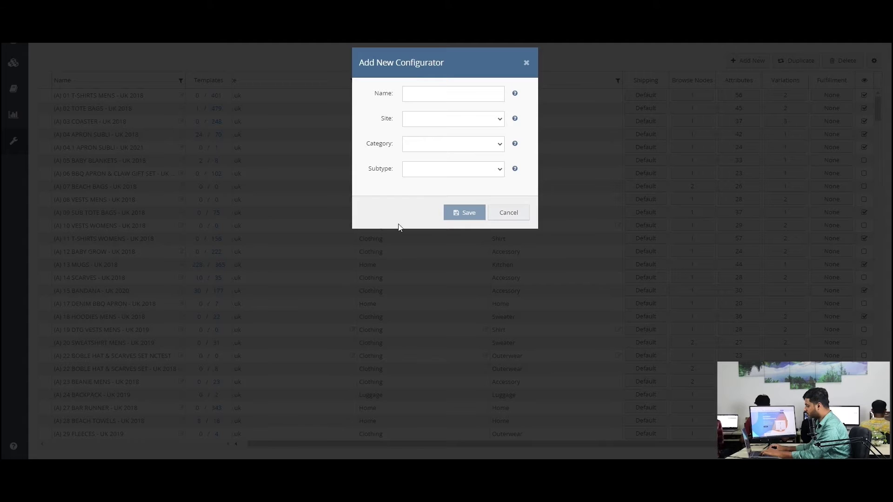
click(428, 97)
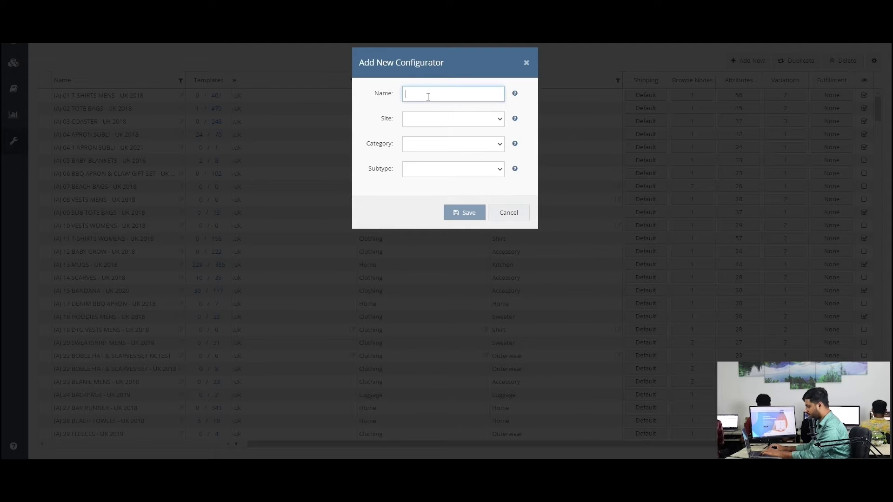
text(30 BBQ APRONS - UK 2018)
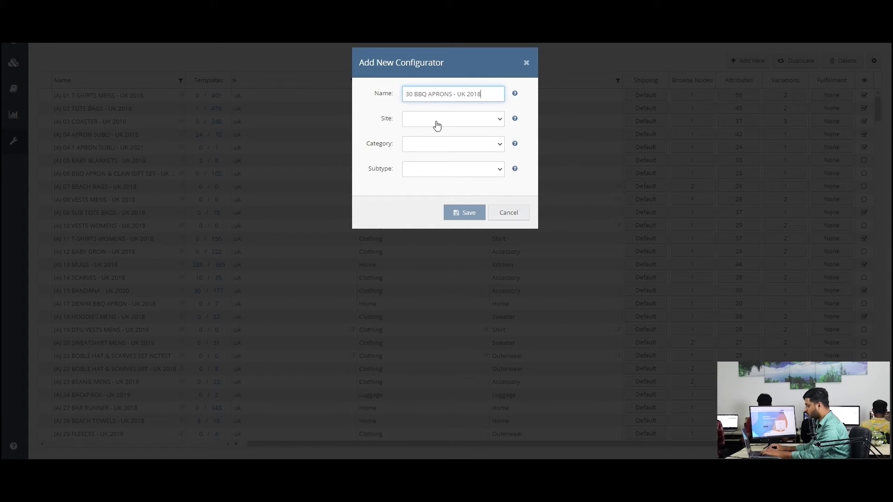
- Set site co.uk, category AutoAccessory and subtype AutoAccessoryMisc, then save the configurator
click(437, 119)
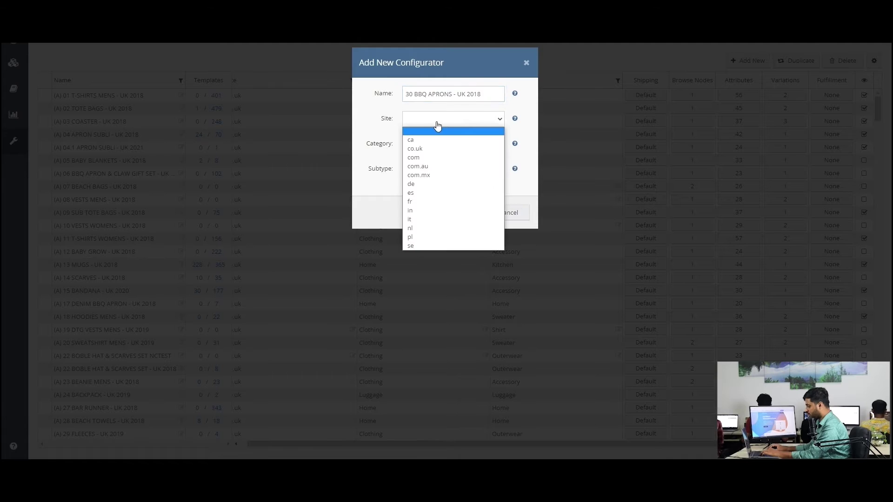
click(443, 147)
click(428, 144)
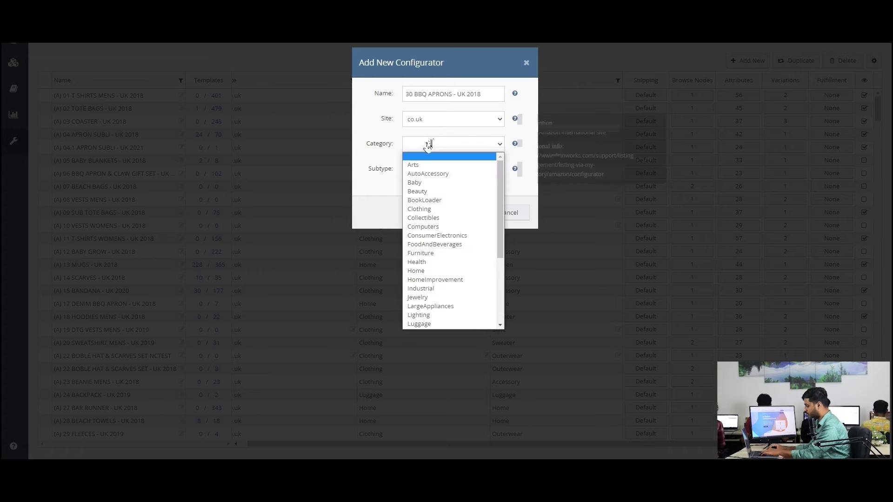
click(434, 175)
click(426, 175)
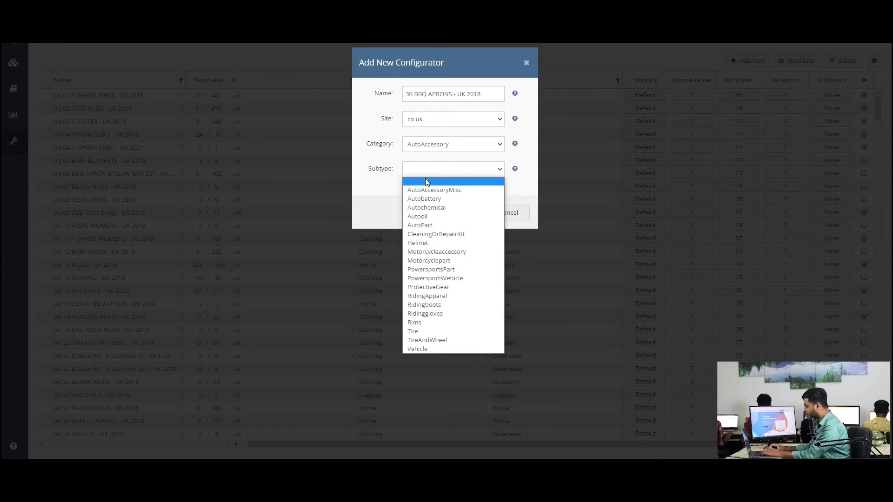
click(427, 190)
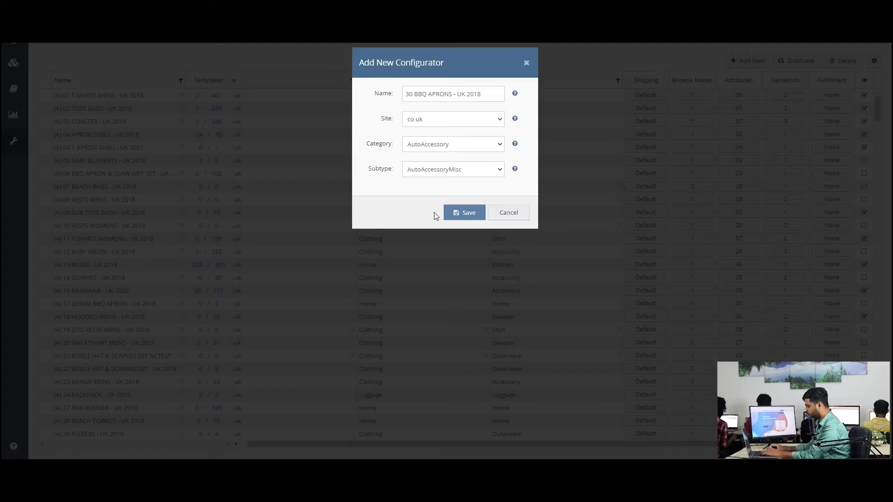
click(461, 213)
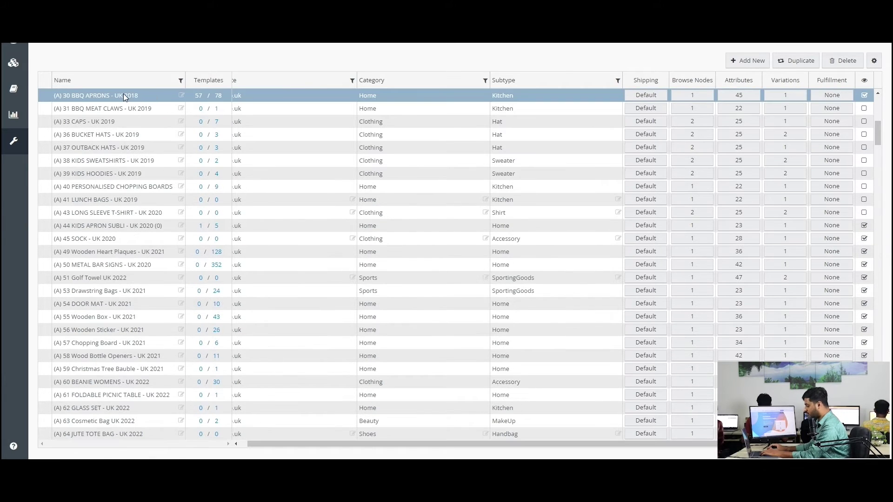
- Edit the '(A) 30 BBQ APRONS - UK 2018' name cell and confirm it with the name unchanged
click(124, 95)
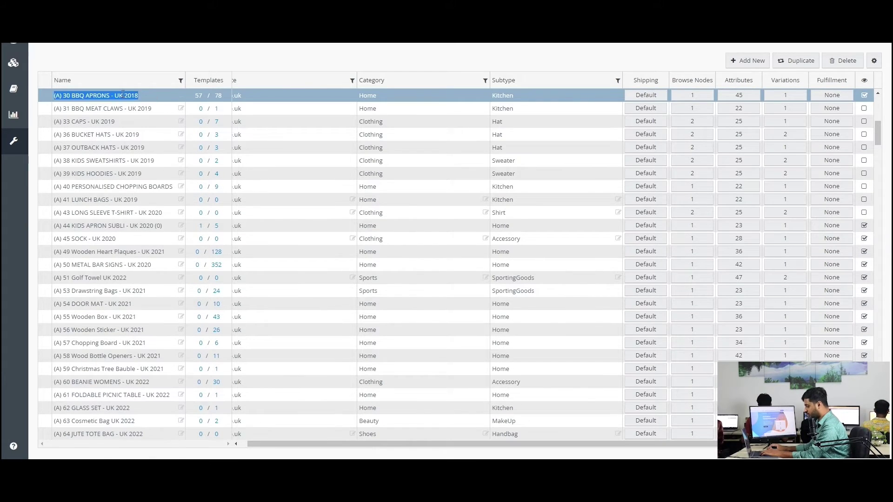
triple_click(129, 96)
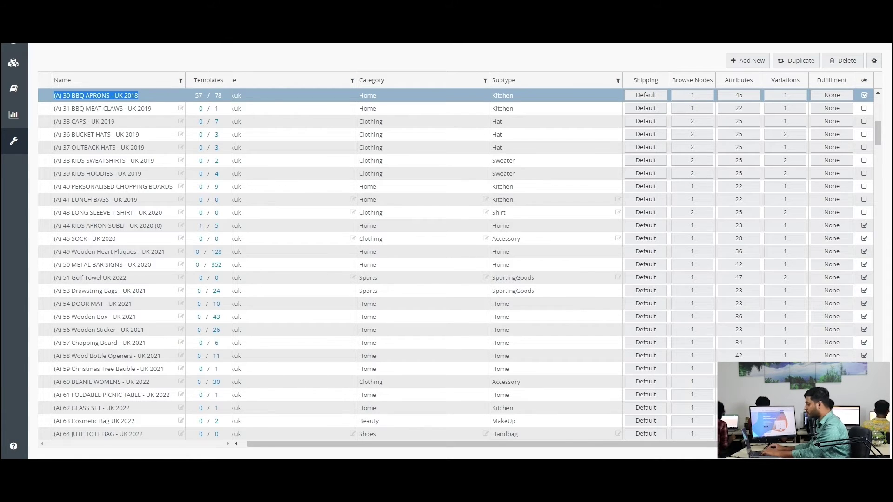
click(104, 94)
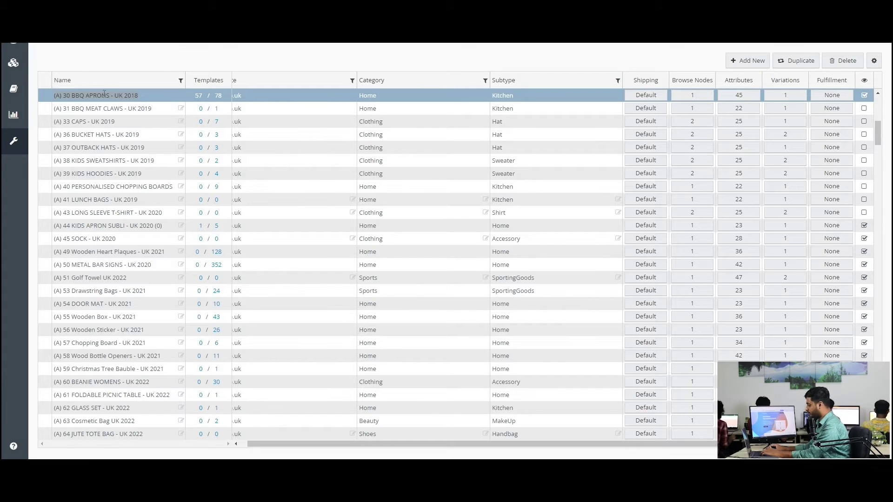
triple_click(116, 96)
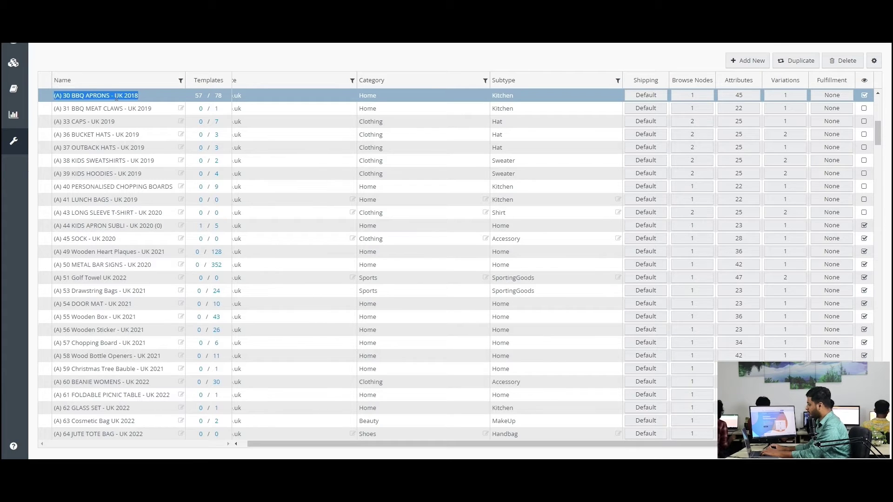
click(148, 96)
drag(143, 95, 68, 95)
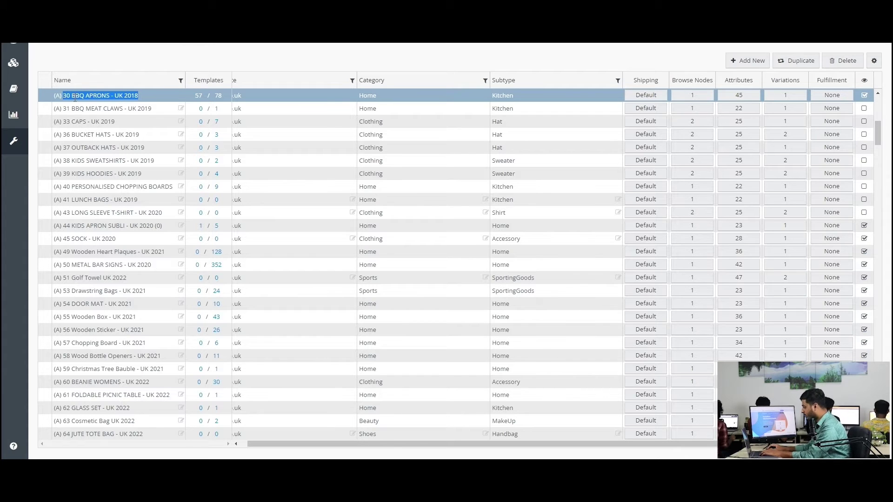
key(End)
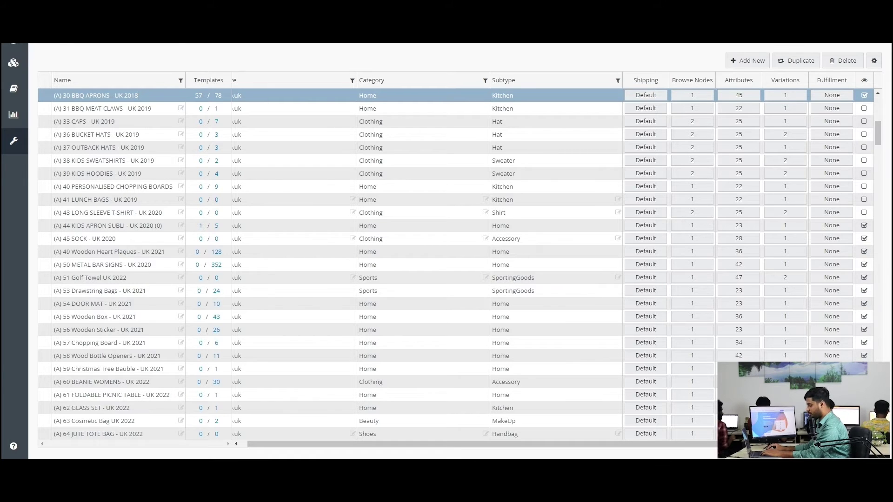
key(Return)
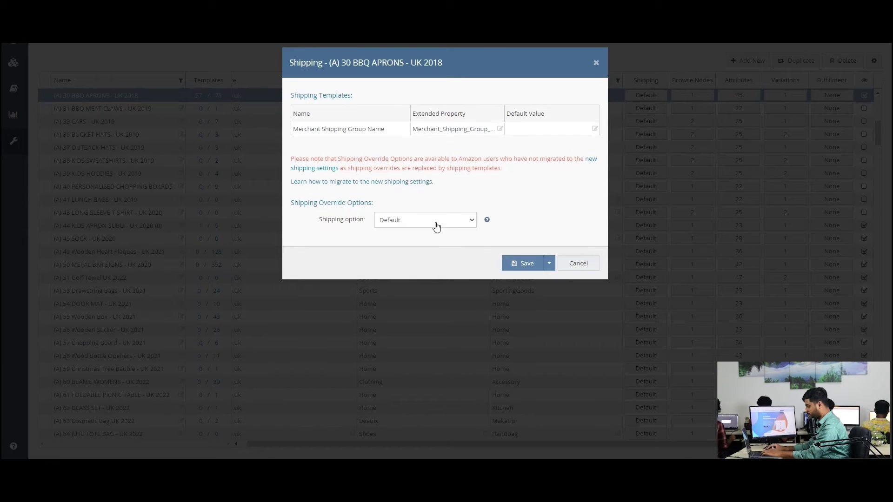
- Check the shipping and browse node settings of 30 BBQ APRONS, closing both unchanged
click(438, 222)
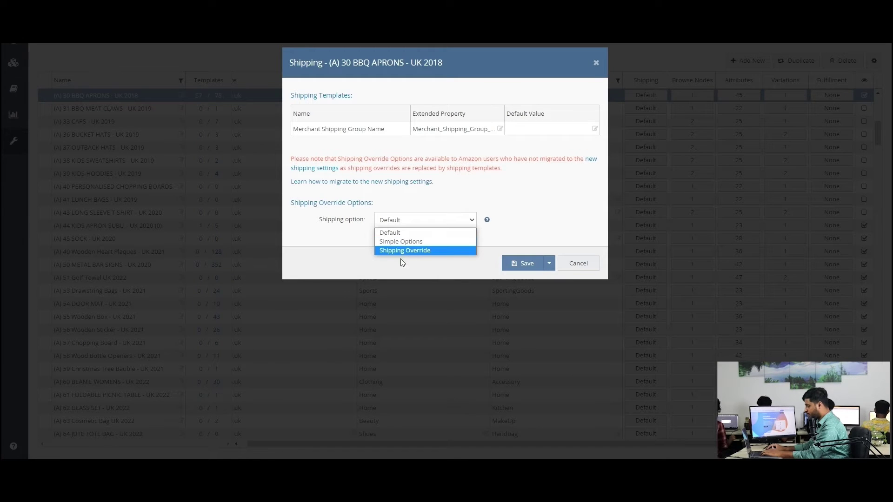
click(527, 265)
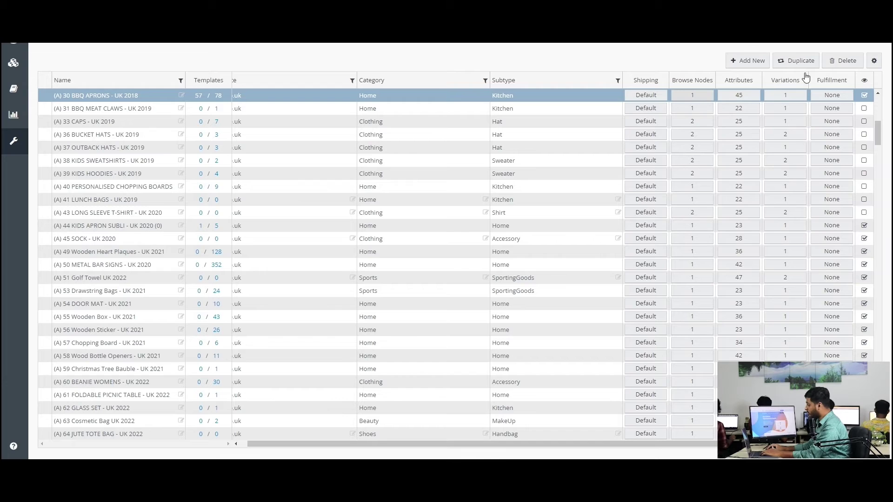
click(693, 96)
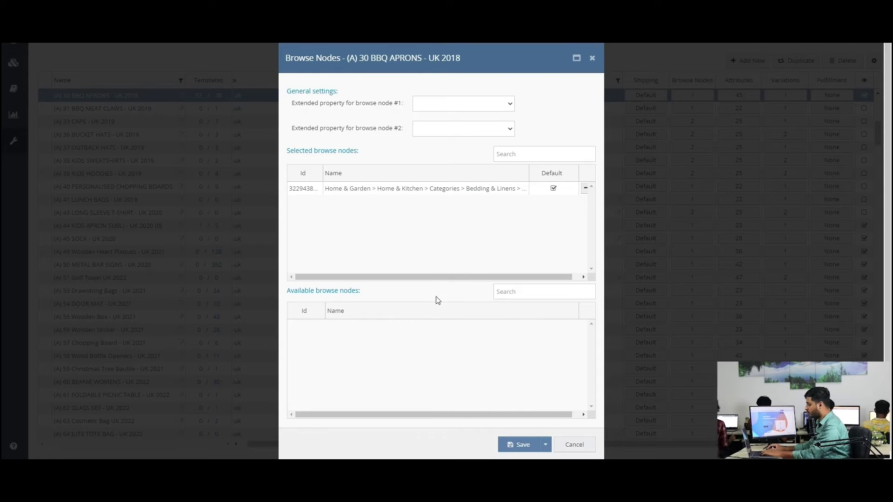
key(Escape)
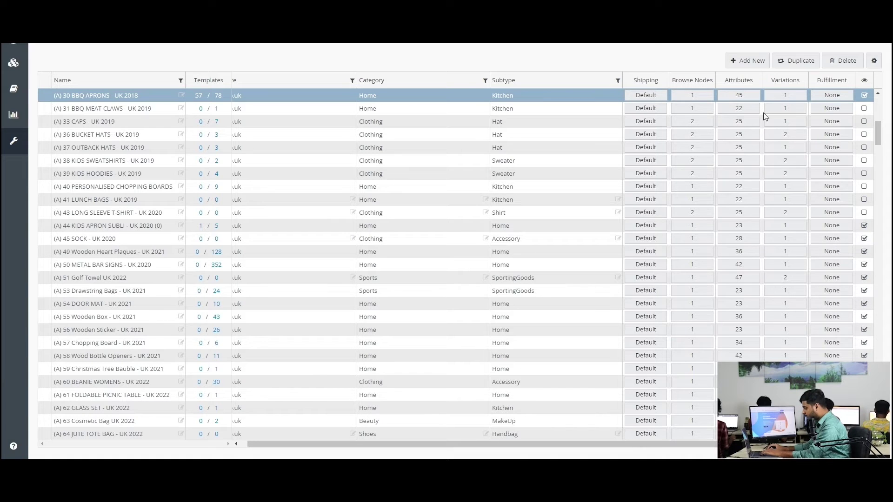
- Review the configurator's selected attributes, such as Brand, Bullet Point and Color
click(738, 95)
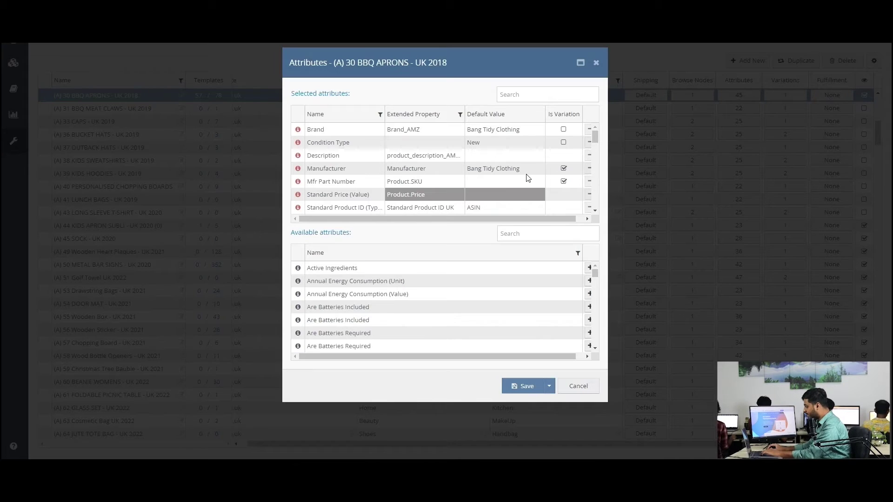
scroll(365, 185, down, 3)
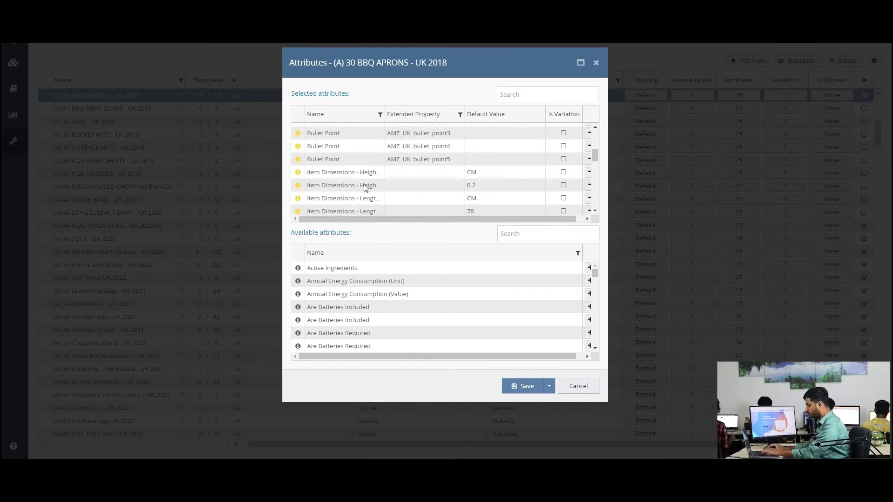
scroll(365, 185, up, 3)
scroll(365, 185, down, 5)
scroll(355, 270, down, 5)
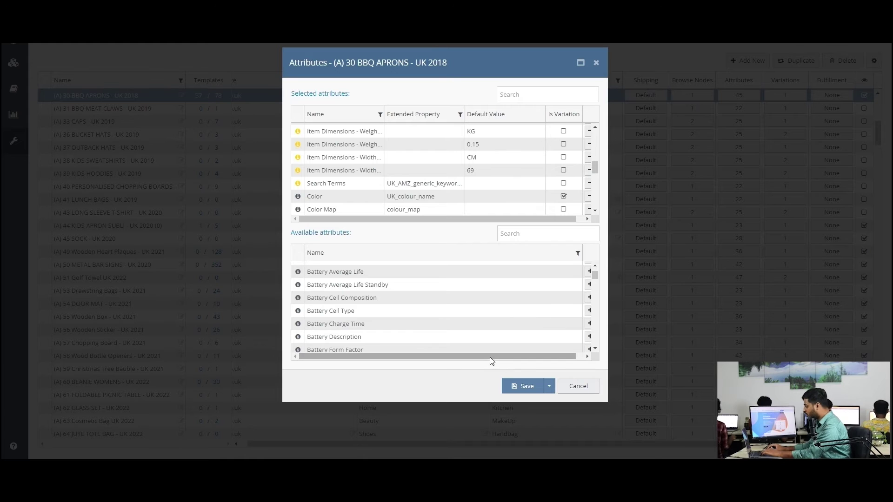
drag(489, 357, 497, 357)
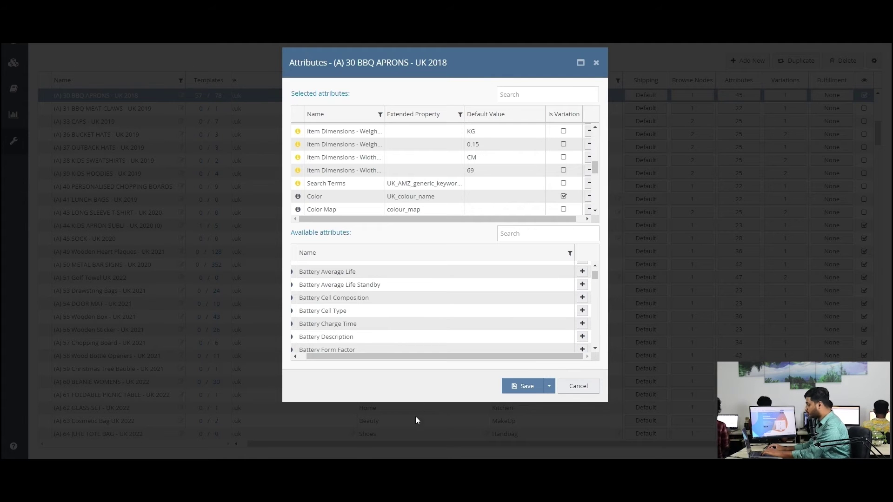
- Save the attributes, then set and save Color as the variation theme
click(516, 386)
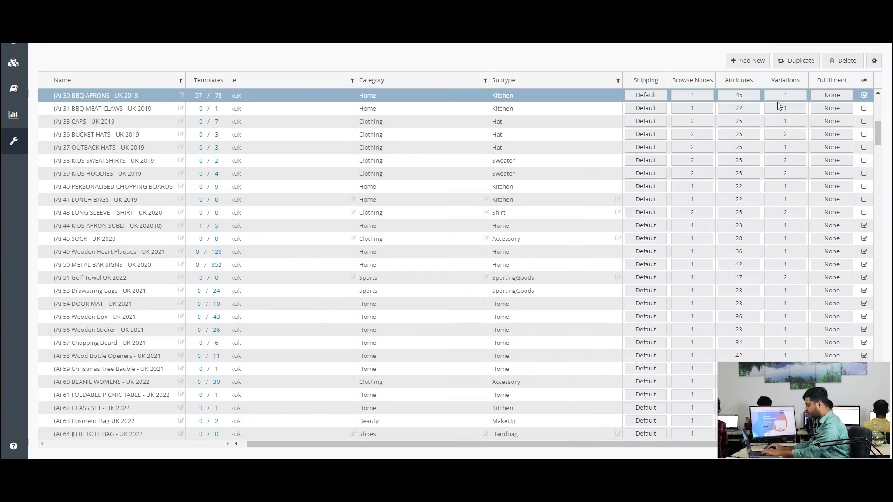
click(800, 95)
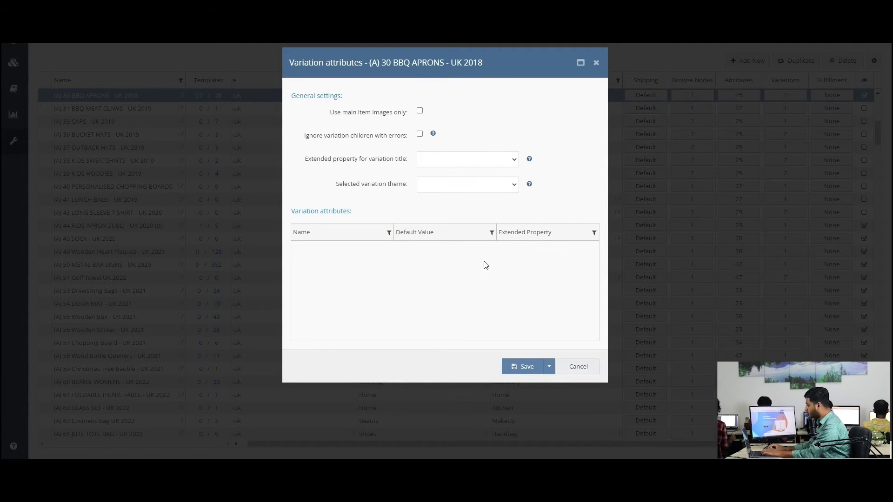
click(433, 179)
click(471, 256)
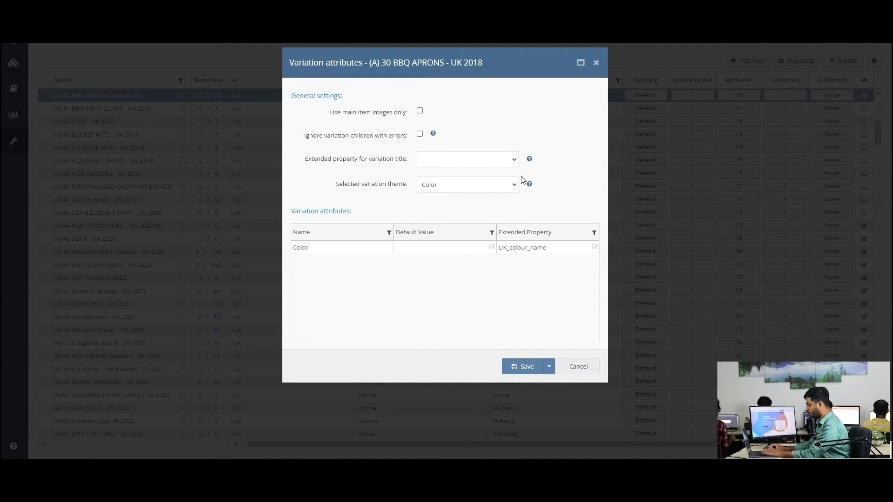
click(483, 187)
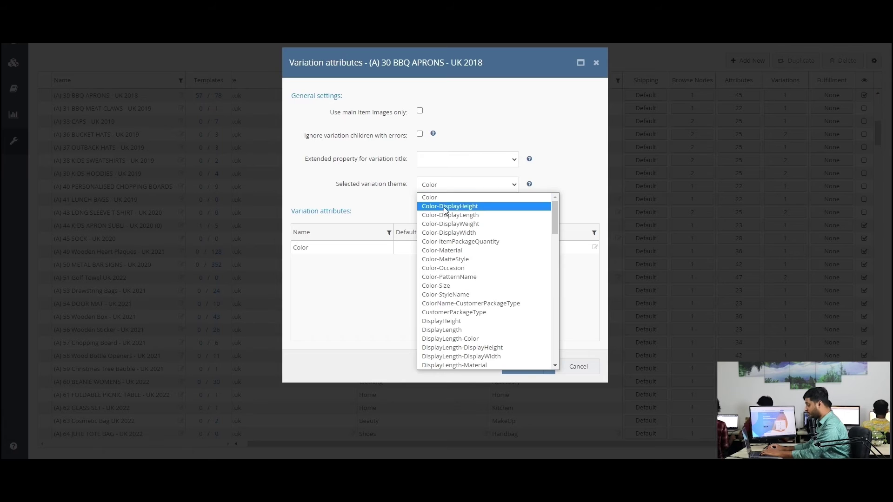
click(440, 198)
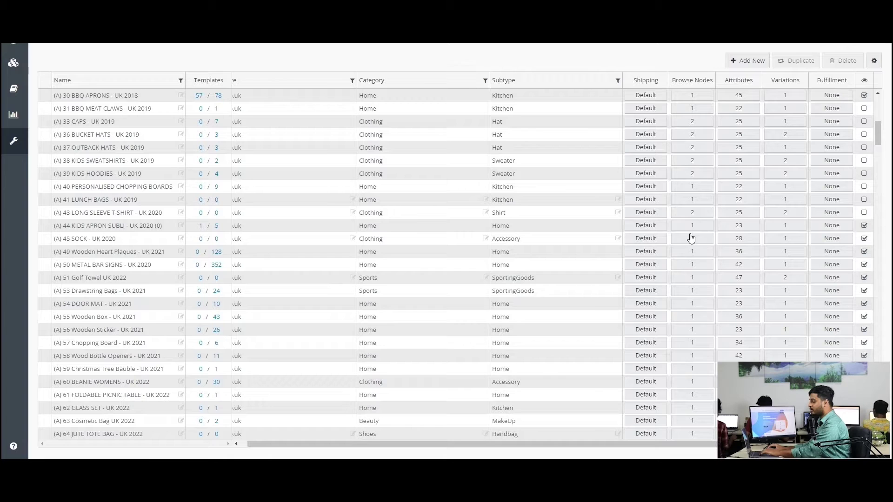
click(524, 369)
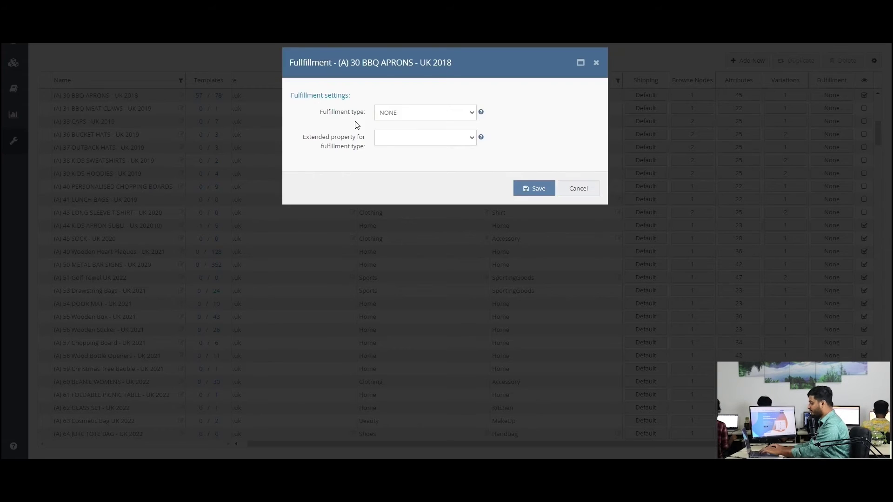
- Check the fulfillment type and leave it as NONE
click(398, 113)
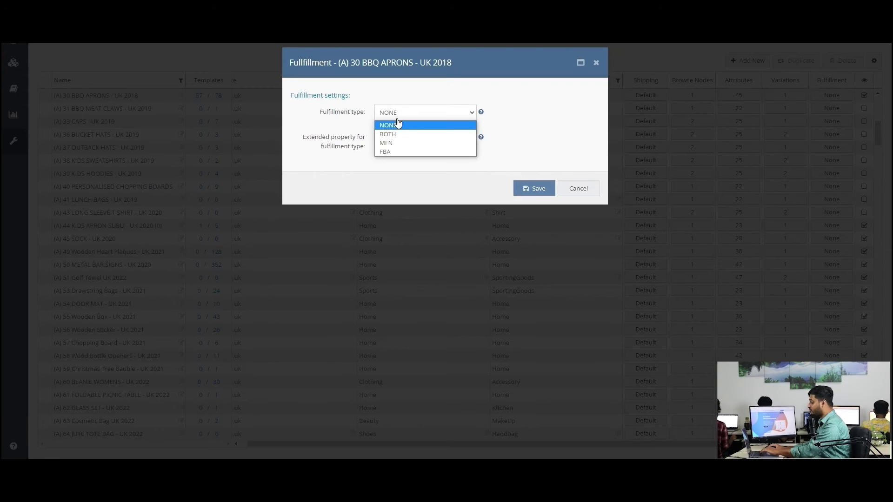
click(358, 129)
key(Escape)
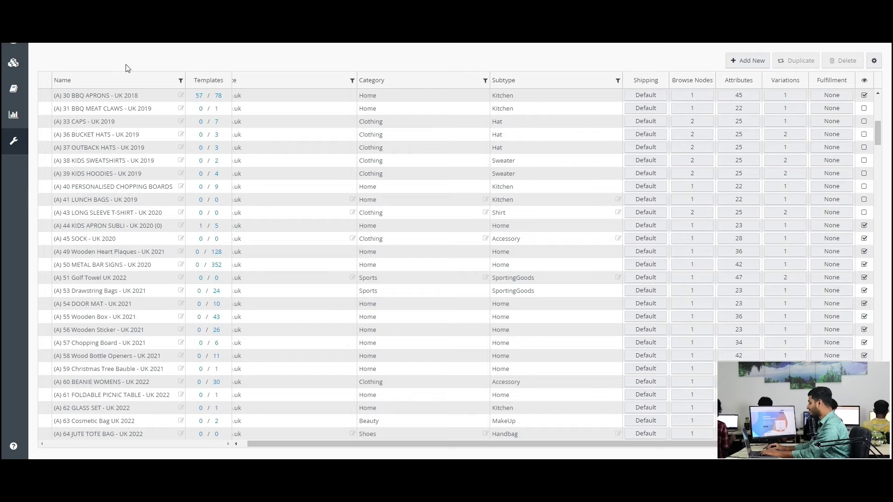
- Search My Inventory for SKU A302P
click(14, 63)
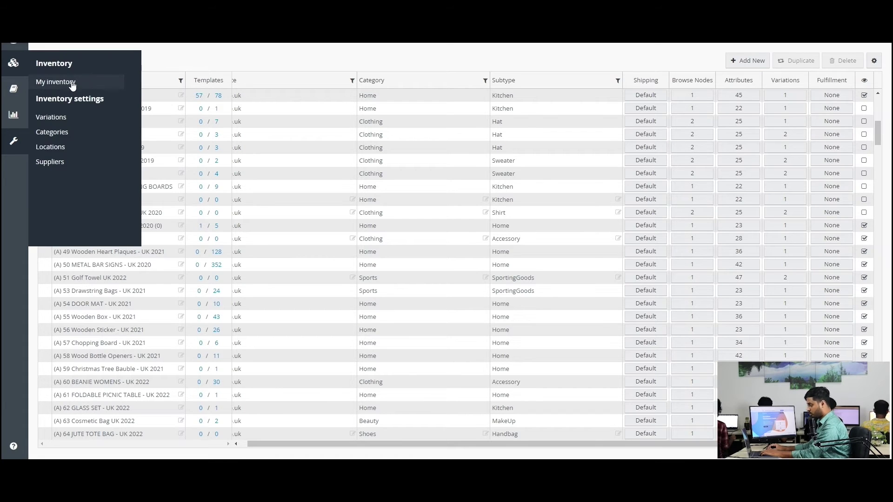
click(69, 83)
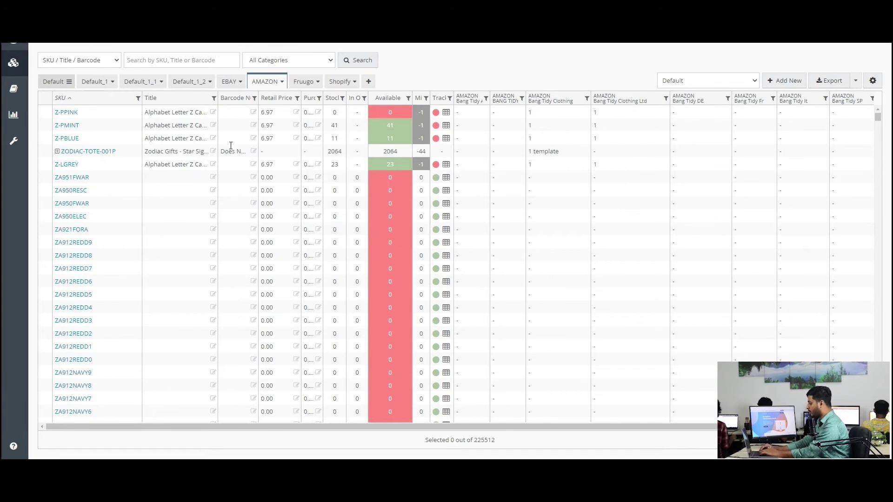
click(164, 60)
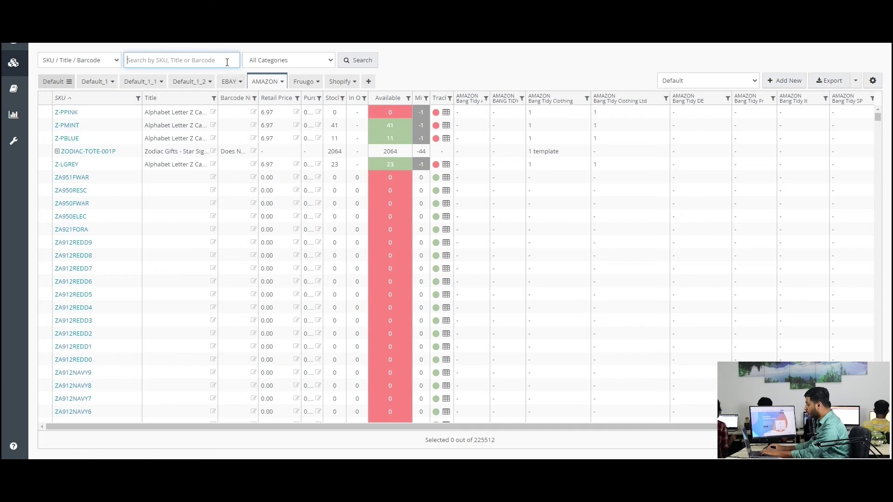
text(A302P)
click(362, 60)
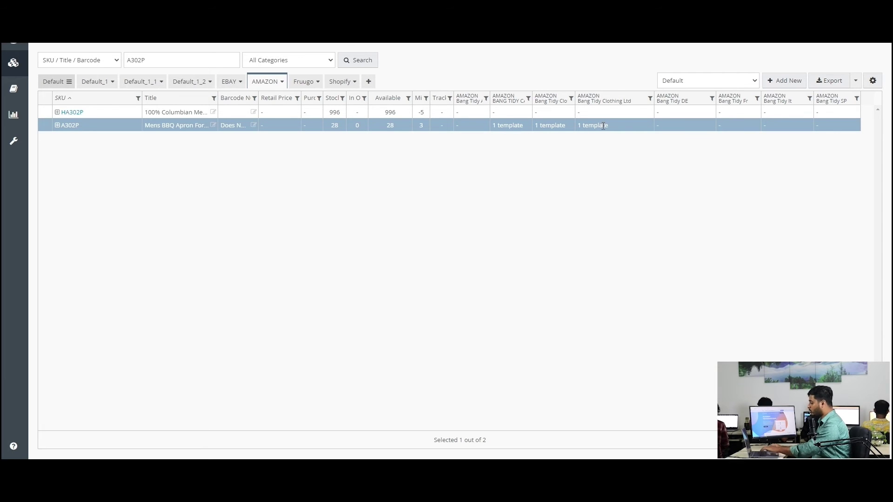
- Bring up the actions for the Mens BBQ Apron product to create an Amazon listing
right_click(603, 126)
mouse_move(642, 159)
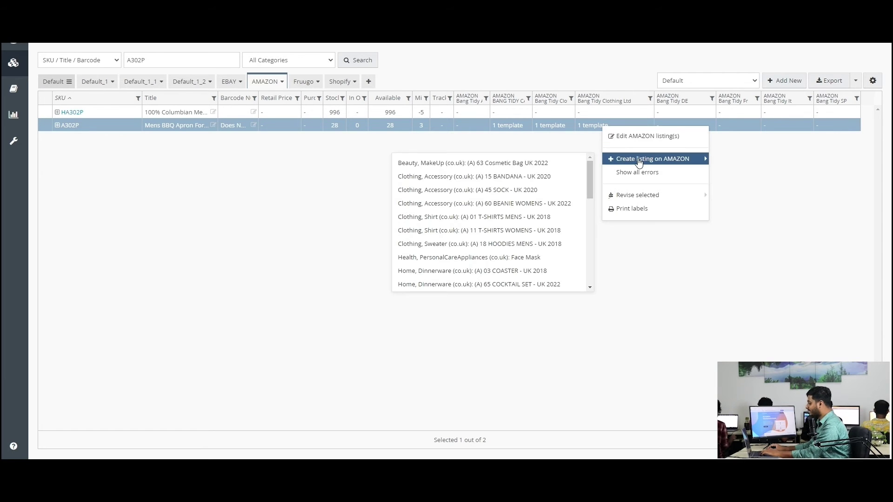
scroll(521, 200, down, 3)
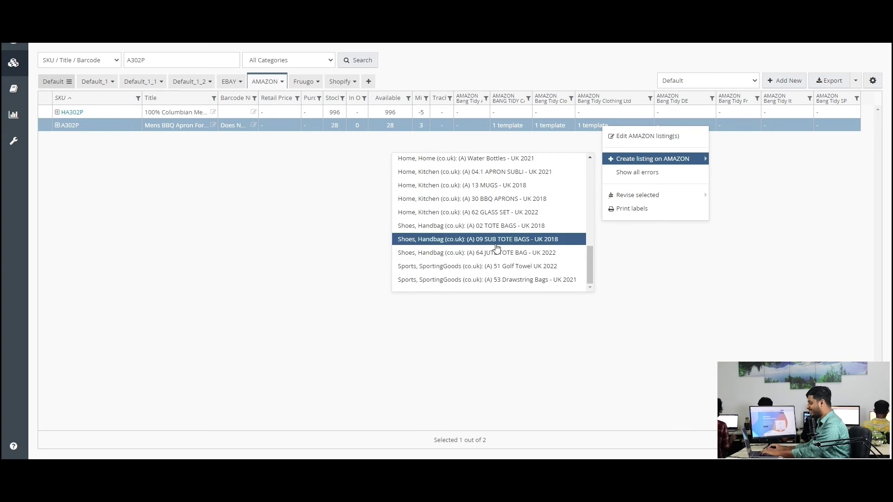
click(494, 200)
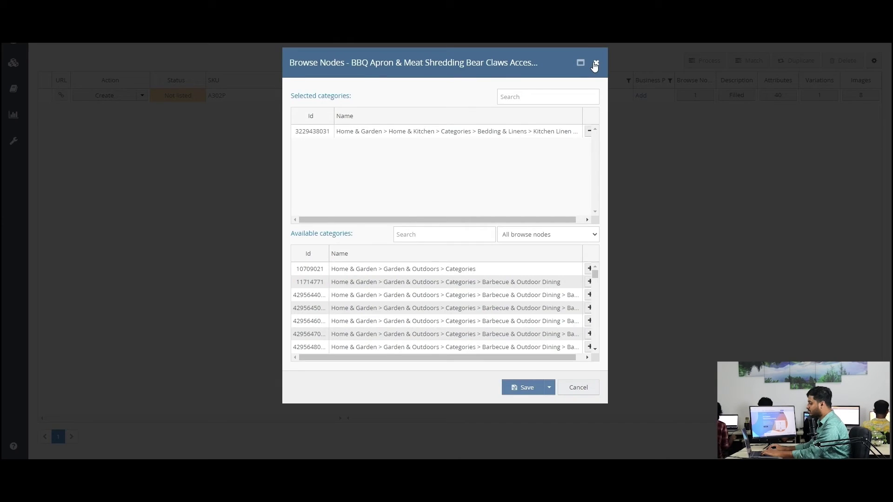
click(594, 64)
click(737, 95)
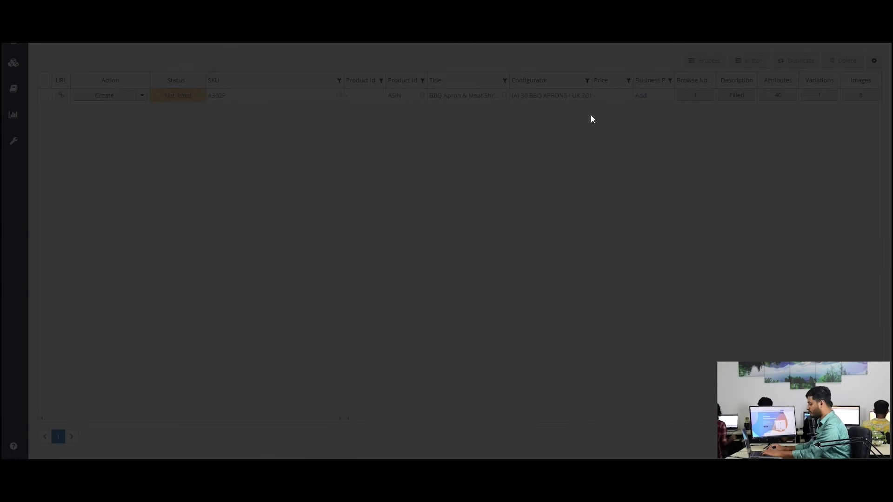
click(690, 62)
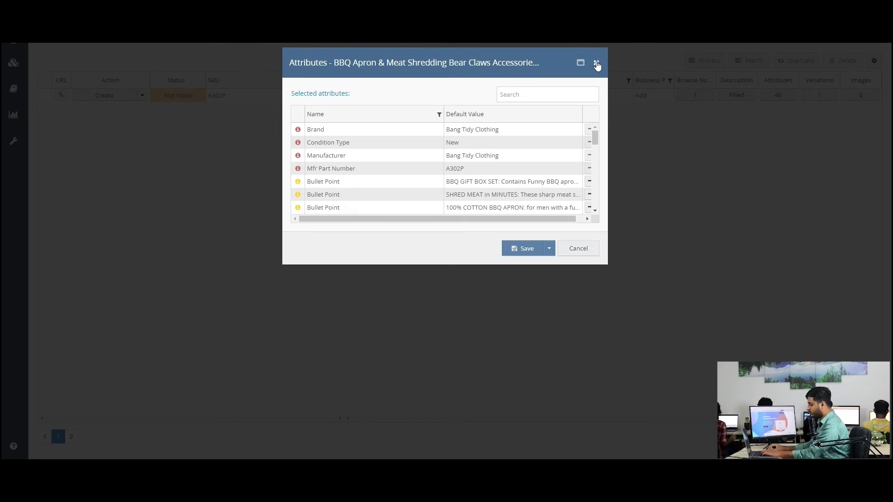
click(593, 63)
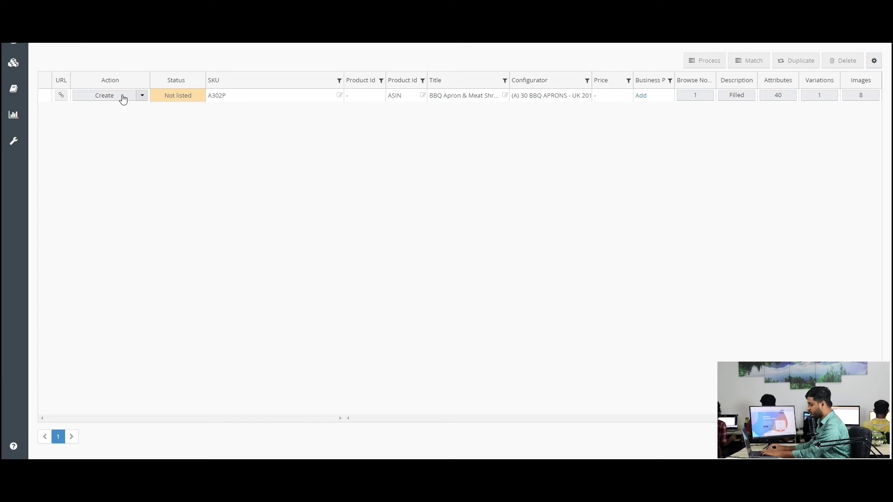